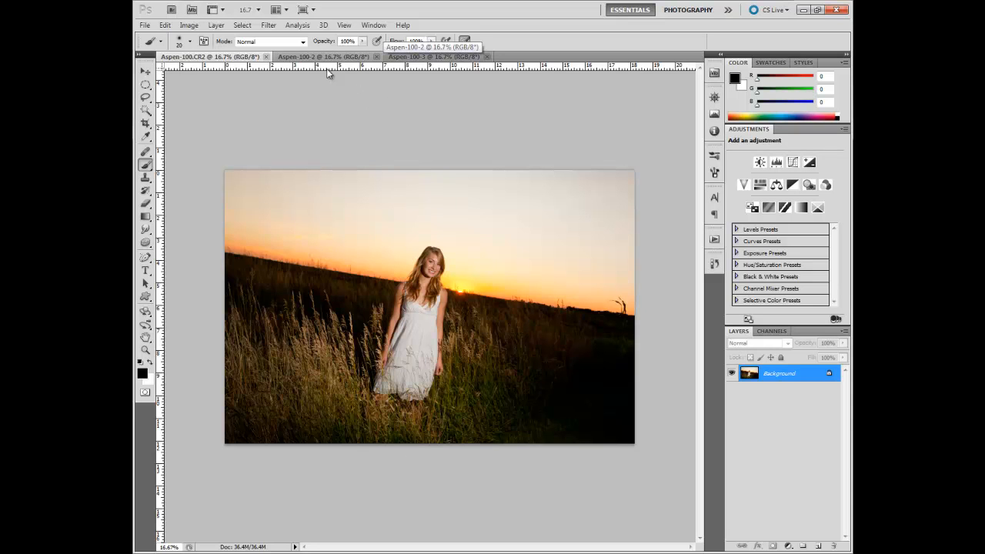
Compare the three exposures of the field portrait: Aspen-100.CR2, Aspen-100-2 and Aspen-100-3.
{"action": "left_click", "coordinate": [334, 58]}
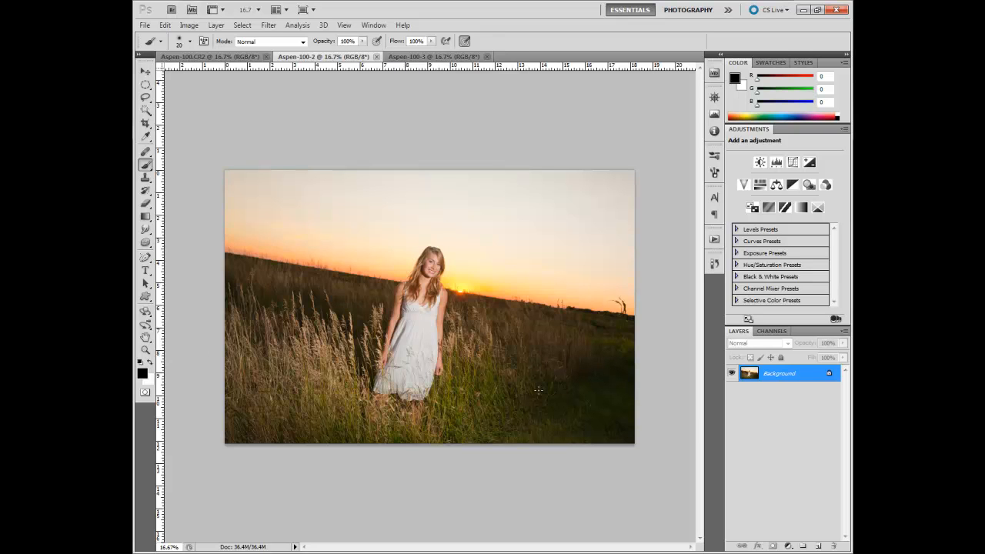
{"action": "left_click", "coordinate": [439, 57]}
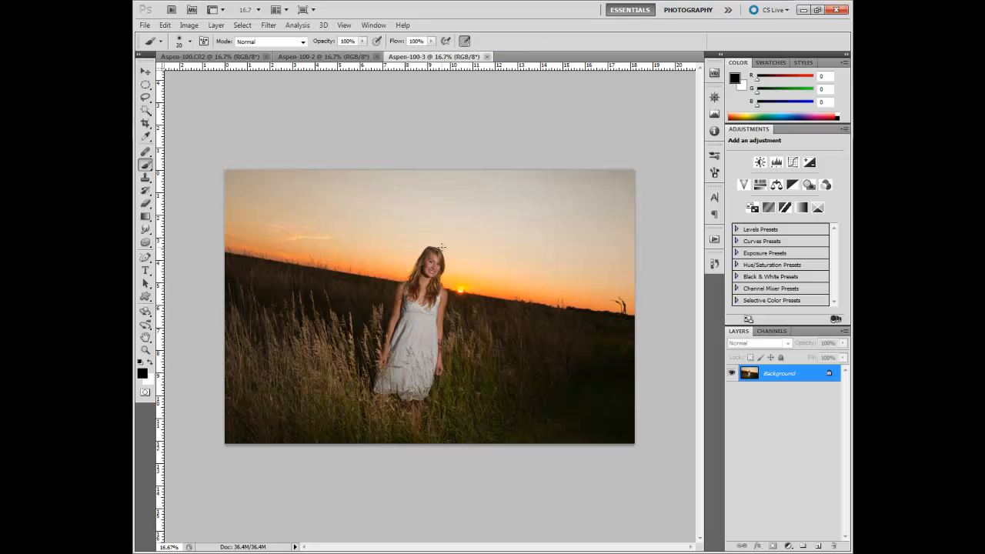
{"action": "left_click", "coordinate": [241, 58]}
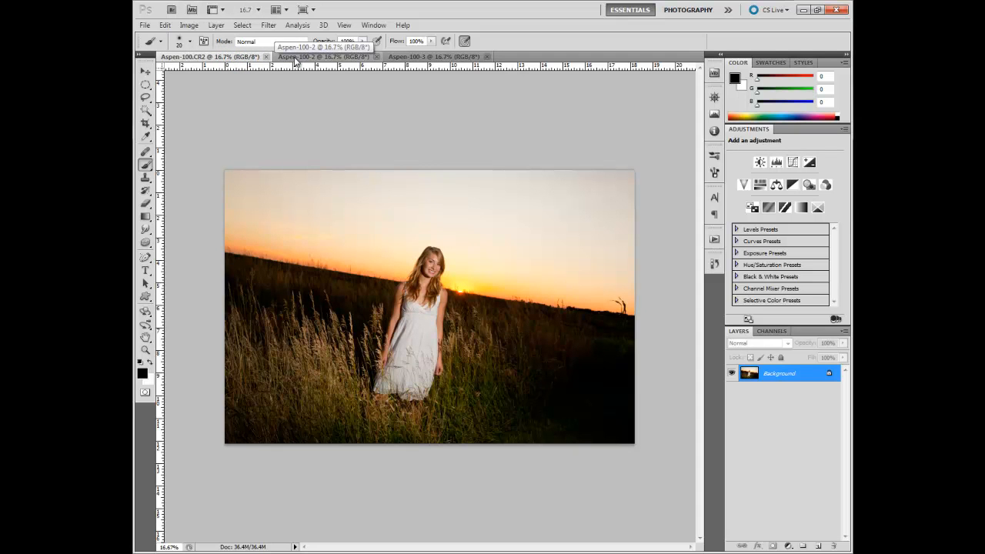
Copy the Aspen-100-2 image into the Aspen-100.CR2 document as a new layer aligned over the background.
{"action": "left_click", "coordinate": [294, 59]}
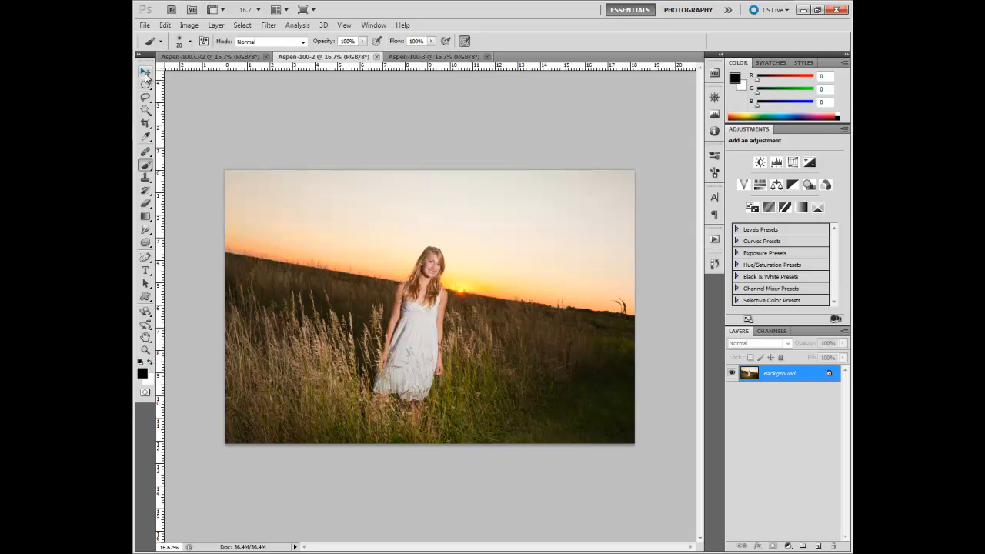
{"action": "left_click", "coordinate": [146, 71]}
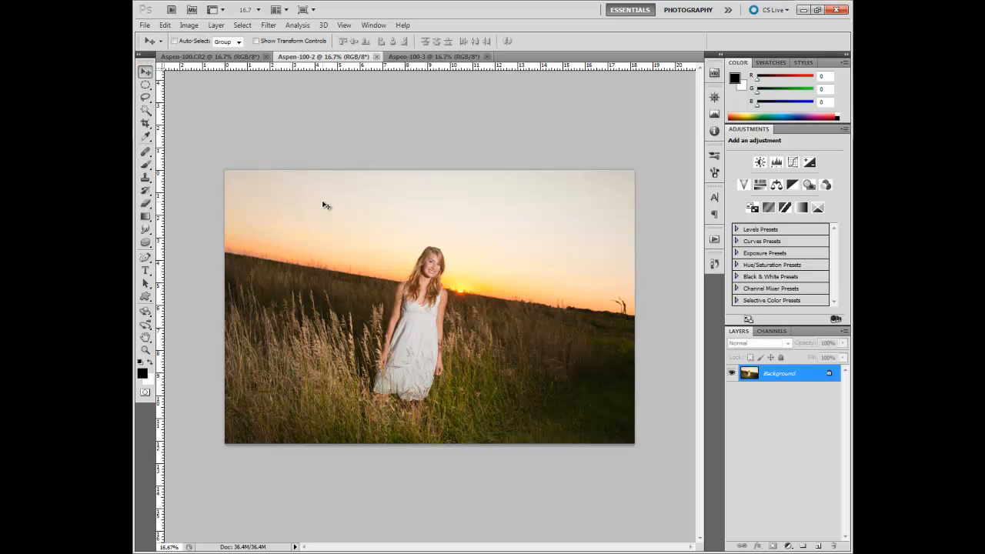
{"action": "left_click", "coordinate": [378, 288]}
{"action": "left_click", "coordinate": [231, 59]}
{"action": "left_click_drag", "start_coordinate": [231, 59], "coordinate": [452, 293]}
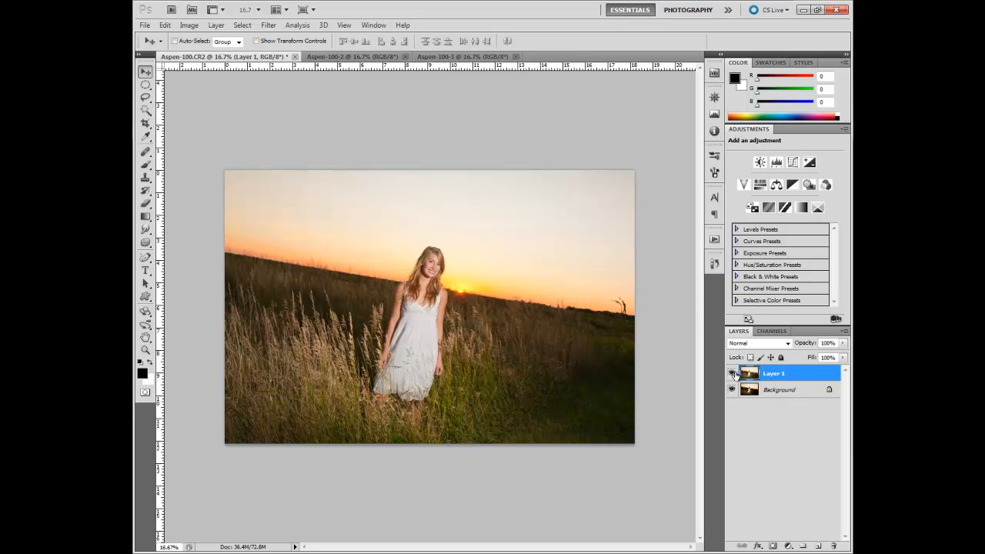
Compare Layer 1 with the background by toggling its visibility, and add a white layer mask to it.
{"action": "left_click", "coordinate": [733, 374]}
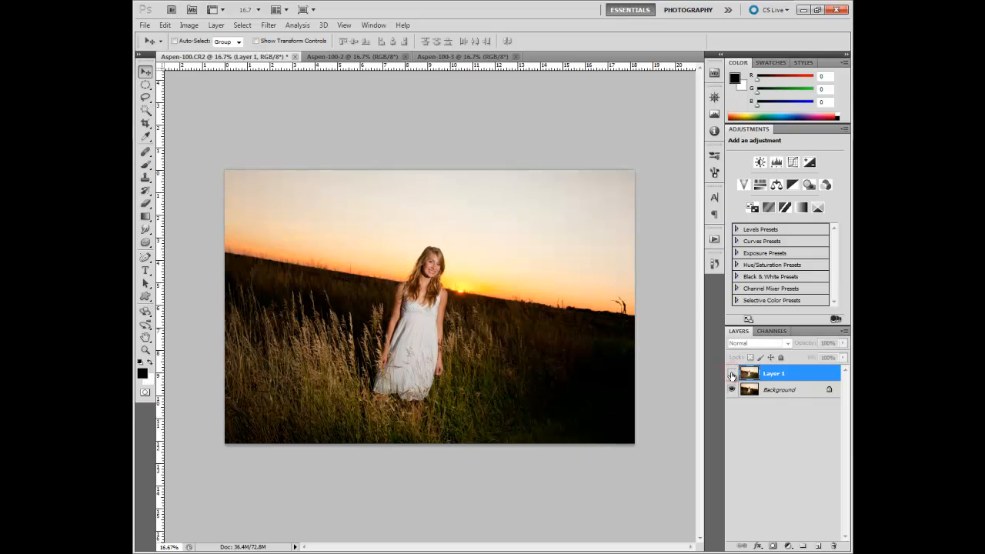
{"action": "left_click", "coordinate": [732, 374]}
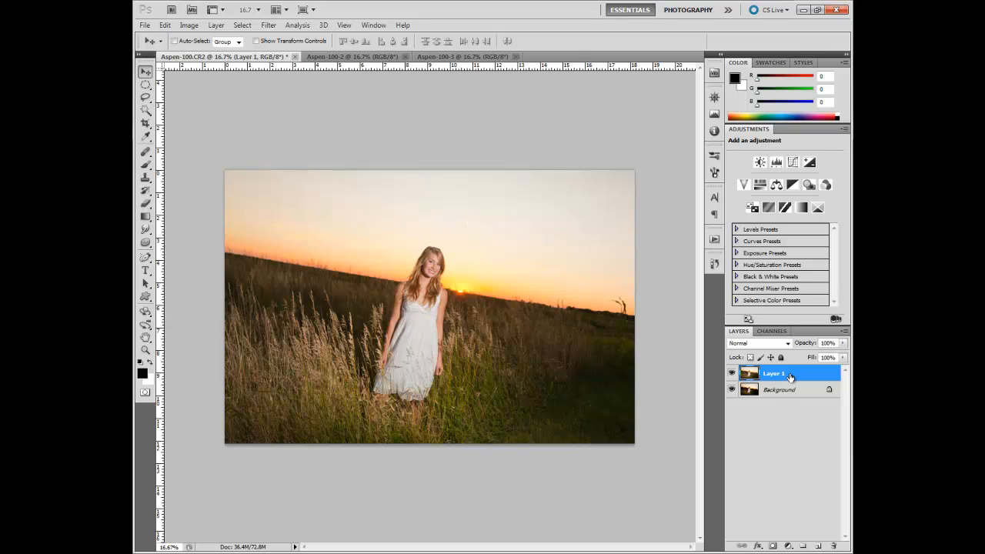
{"action": "left_click", "coordinate": [772, 546]}
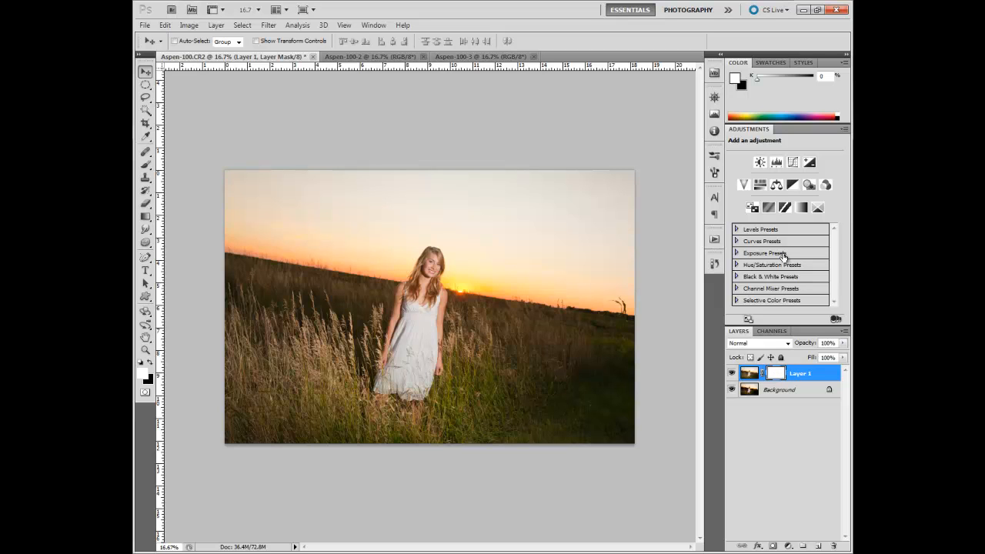
Paint the sky in black on Layer 1's mask with a 700 px brush to bring back the background's sky.
{"action": "left_click", "coordinate": [148, 168]}
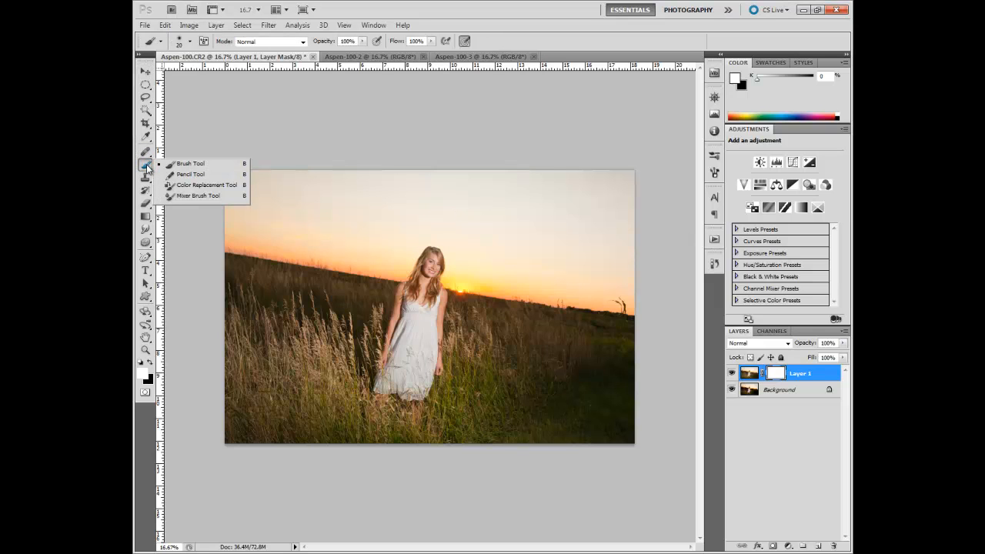
{"action": "left_click", "coordinate": [150, 363]}
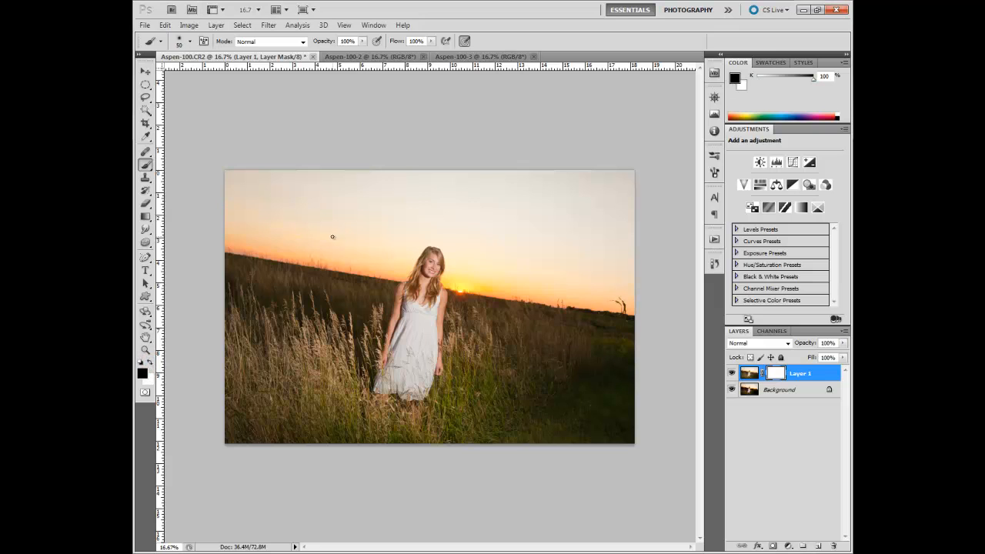
{"action": "key", "text": "bracketright"}
{"action": "key", "text": "bracketright"}
{"action": "key", "text": "bracketright"}
{"action": "key", "text": "bracketright"}
{"action": "key", "text": "bracketright"}
{"action": "key", "text": "bracketright"}
{"action": "key", "text": "bracketright"}
{"action": "key", "text": "bracketright"}
{"action": "key", "text": "bracketright"}
{"action": "key", "text": "bracketright"}
{"action": "key", "text": "bracketright"}
{"action": "key", "text": "bracketright"}
{"action": "key", "text": "bracketright"}
{"action": "key", "text": "bracketright"}
{"action": "key", "text": "bracketright"}
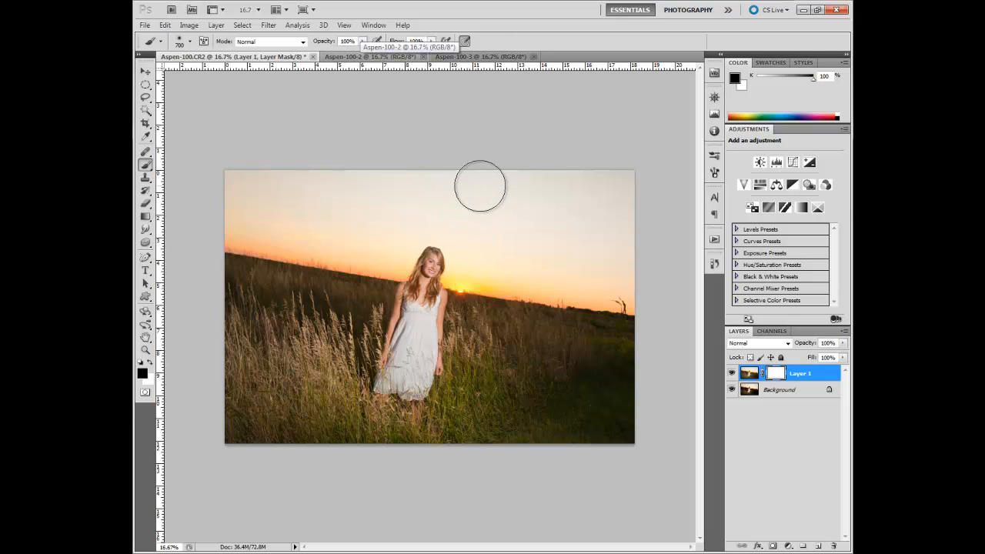
{"action": "mouse_move", "coordinate": [450, 183]}
{"action": "left_mouse_down"}
{"action": "mouse_move", "coordinate": [668, 217]}
{"action": "mouse_move", "coordinate": [587, 230]}
{"action": "mouse_move", "coordinate": [418, 200]}
{"action": "mouse_move", "coordinate": [444, 230]}
{"action": "mouse_move", "coordinate": [316, 208]}
{"action": "mouse_move", "coordinate": [445, 235]}
{"action": "mouse_move", "coordinate": [434, 230]}
{"action": "mouse_move", "coordinate": [453, 230]}
{"action": "mouse_move", "coordinate": [230, 198]}
{"action": "mouse_move", "coordinate": [276, 224]}
{"action": "mouse_move", "coordinate": [369, 246]}
{"action": "mouse_move", "coordinate": [352, 235]}
{"action": "mouse_move", "coordinate": [614, 290]}
{"action": "mouse_move", "coordinate": [637, 281]}
{"action": "mouse_move", "coordinate": [589, 203]}
{"action": "mouse_move", "coordinate": [595, 228]}
{"action": "mouse_move", "coordinate": [474, 223]}
{"action": "mouse_move", "coordinate": [580, 225]}
{"action": "left_mouse_up"}
{"action": "left_click_drag", "start_coordinate": [582, 226], "coordinate": [443, 208]}
Paint over the girl in black on Layer 1's mask with a 250 px brush.
{"action": "key", "text": "bracketleft"}
{"action": "key", "text": "bracketleft"}
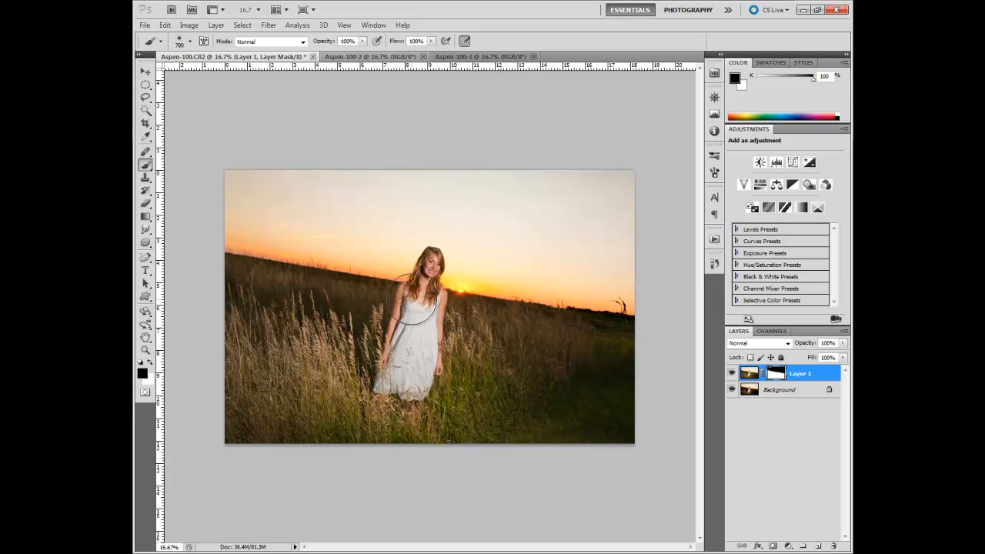
{"action": "key", "text": "bracketleft"}
{"action": "key", "text": "bracketleft"}
{"action": "key", "text": "bracketleft"}
{"action": "mouse_move", "coordinate": [430, 267]}
{"action": "left_mouse_down"}
{"action": "mouse_move", "coordinate": [386, 377]}
{"action": "mouse_move", "coordinate": [401, 372]}
{"action": "mouse_move", "coordinate": [411, 387]}
{"action": "mouse_move", "coordinate": [431, 343]}
{"action": "mouse_move", "coordinate": [429, 332]}
{"action": "mouse_move", "coordinate": [412, 334]}
{"action": "mouse_move", "coordinate": [430, 264]}
{"action": "mouse_move", "coordinate": [417, 285]}
{"action": "mouse_move", "coordinate": [386, 299]}
{"action": "left_mouse_up"}
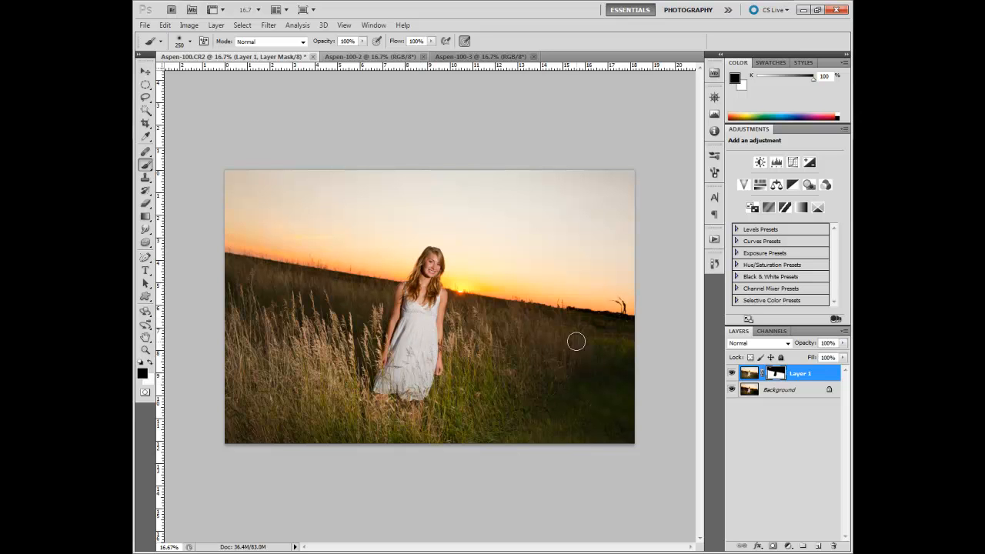
Fill the missed spots on the dress in Layer 1's mask, using the red mask overlay as a guide, and return to the layers.
{"action": "left_click", "coordinate": [773, 332]}
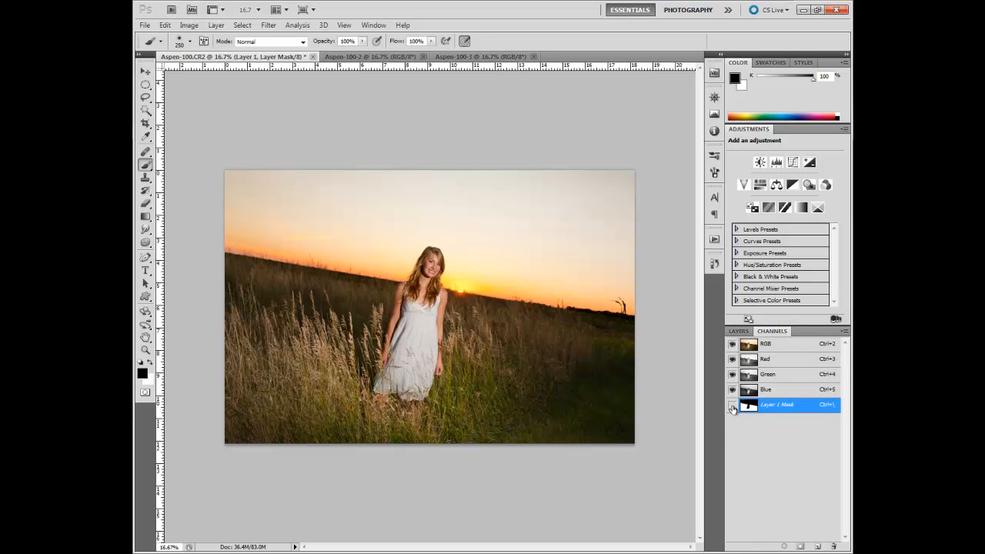
{"action": "left_click", "coordinate": [733, 406]}
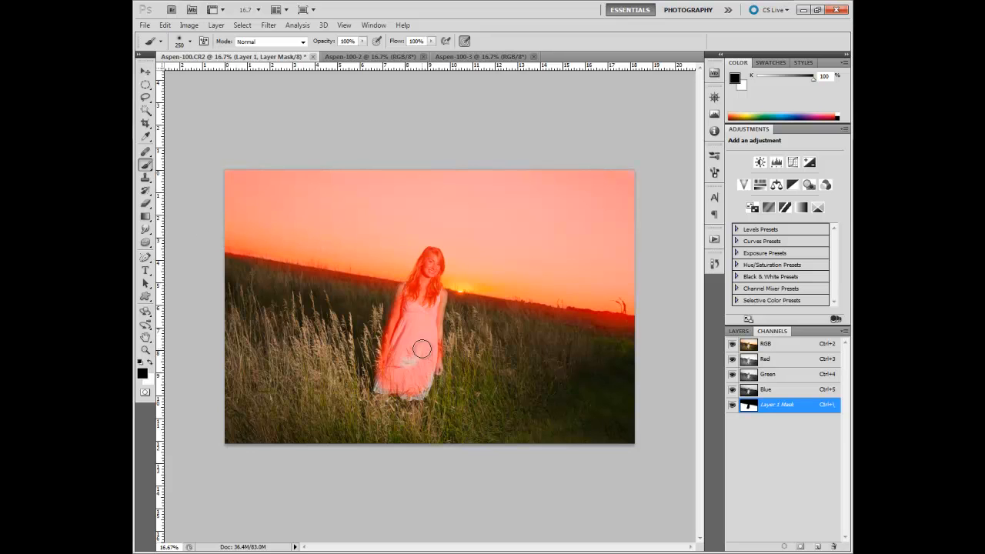
{"action": "mouse_move", "coordinate": [408, 360]}
{"action": "left_mouse_down"}
{"action": "mouse_move", "coordinate": [417, 386]}
{"action": "mouse_move", "coordinate": [382, 385]}
{"action": "left_mouse_up"}
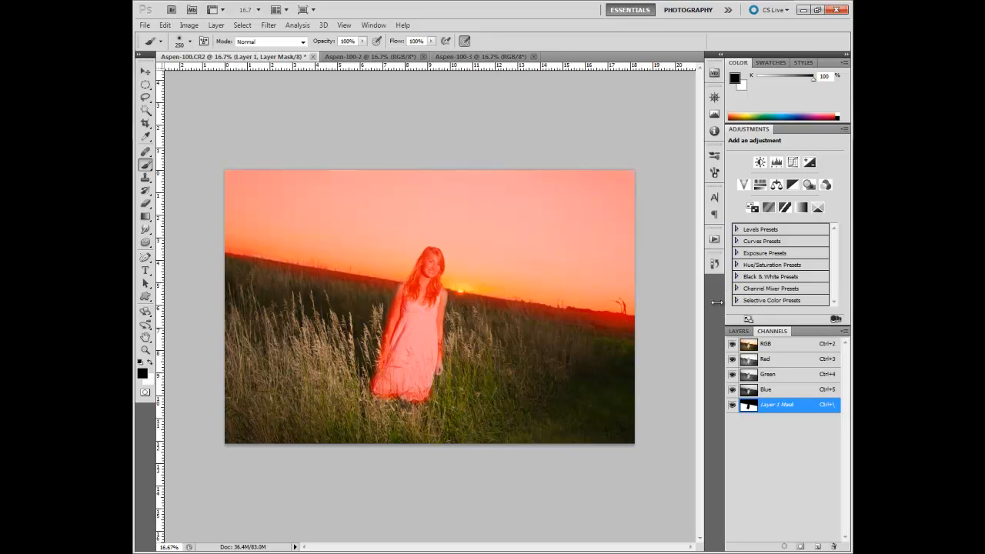
{"action": "left_click", "coordinate": [733, 406]}
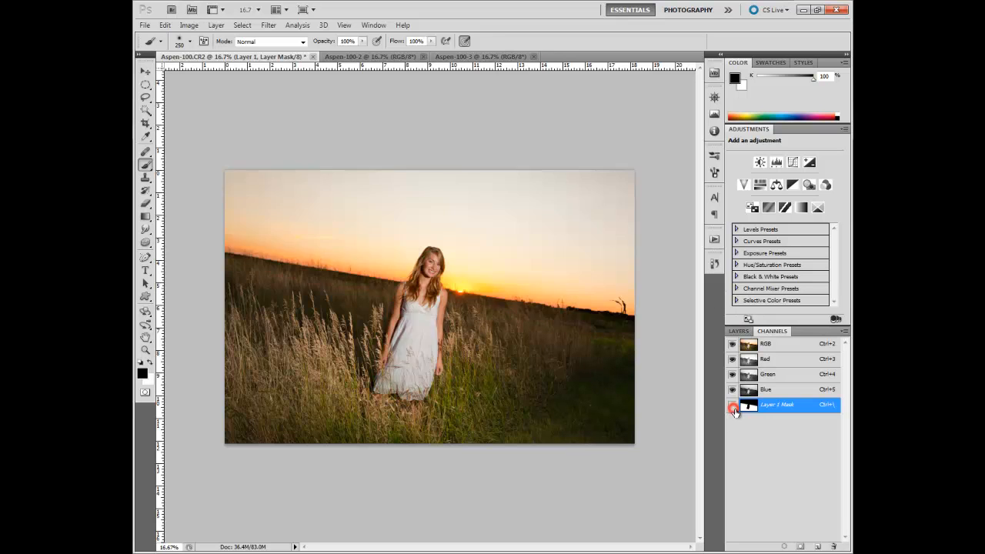
{"action": "left_click", "coordinate": [738, 331]}
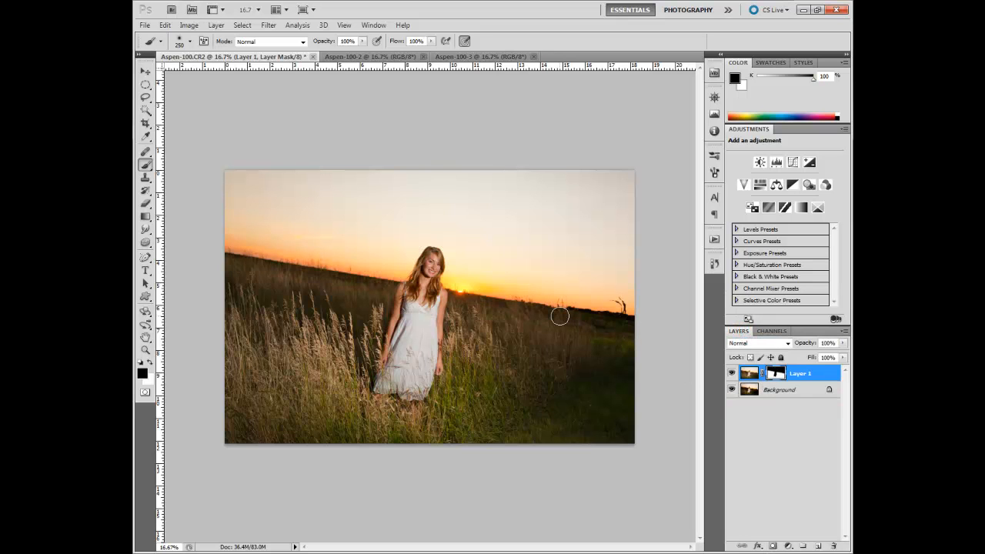
Toggle Layer 1's visibility repeatedly to compare the brightened grass with the original exposure.
{"action": "left_click", "coordinate": [732, 374]}
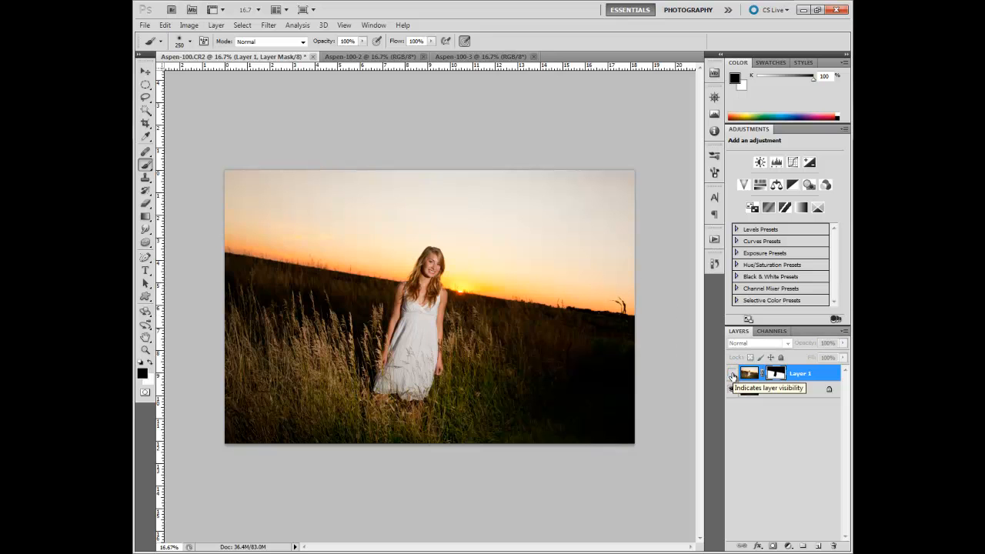
{"action": "left_click", "coordinate": [732, 373]}
{"action": "left_click", "coordinate": [731, 374]}
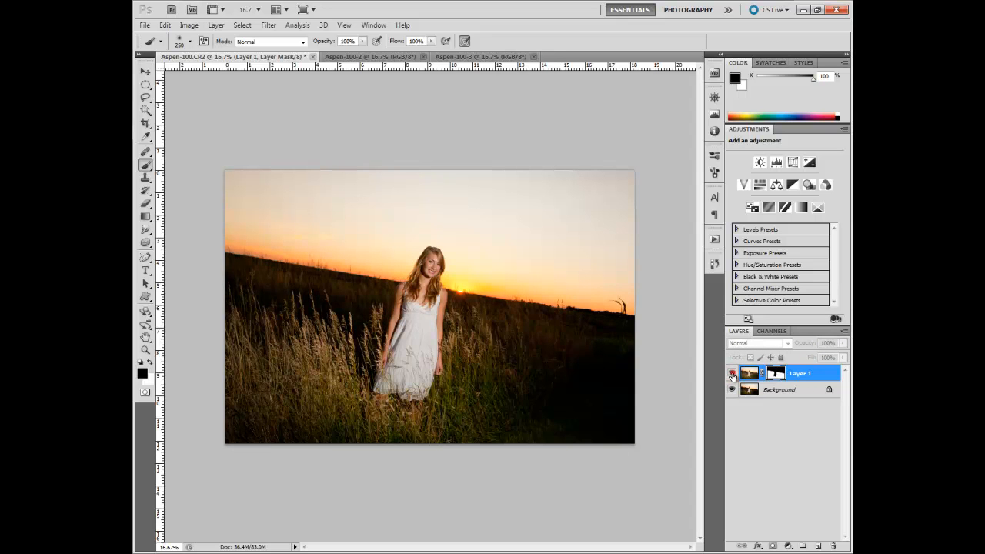
{"action": "left_click", "coordinate": [732, 374]}
{"action": "left_click", "coordinate": [731, 374]}
{"action": "left_click", "coordinate": [732, 374]}
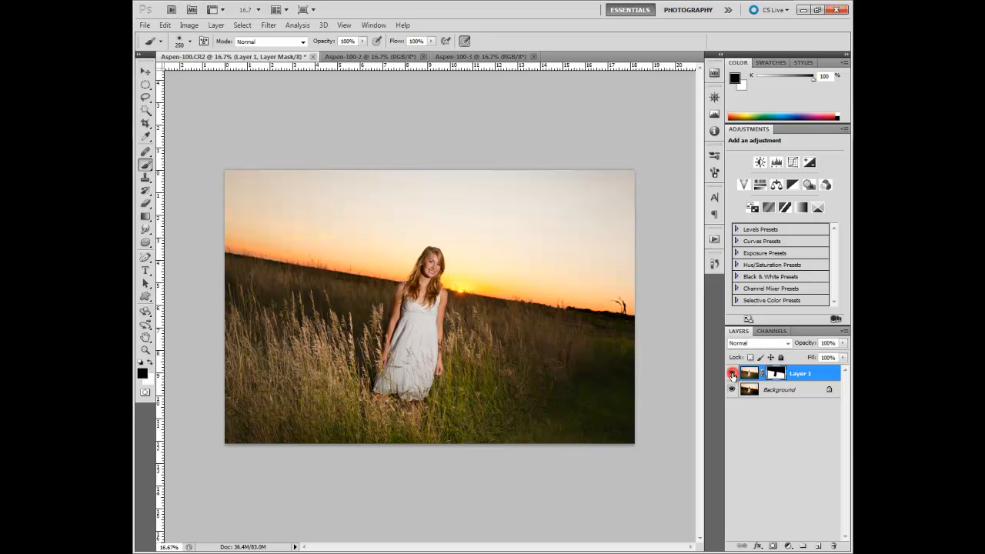
{"action": "left_click", "coordinate": [732, 374]}
{"action": "left_click", "coordinate": [731, 374]}
Reduce Layer 1's opacity to 59%.
{"action": "left_click", "coordinate": [843, 343]}
{"action": "left_click_drag", "start_coordinate": [844, 357], "coordinate": [820, 358]}
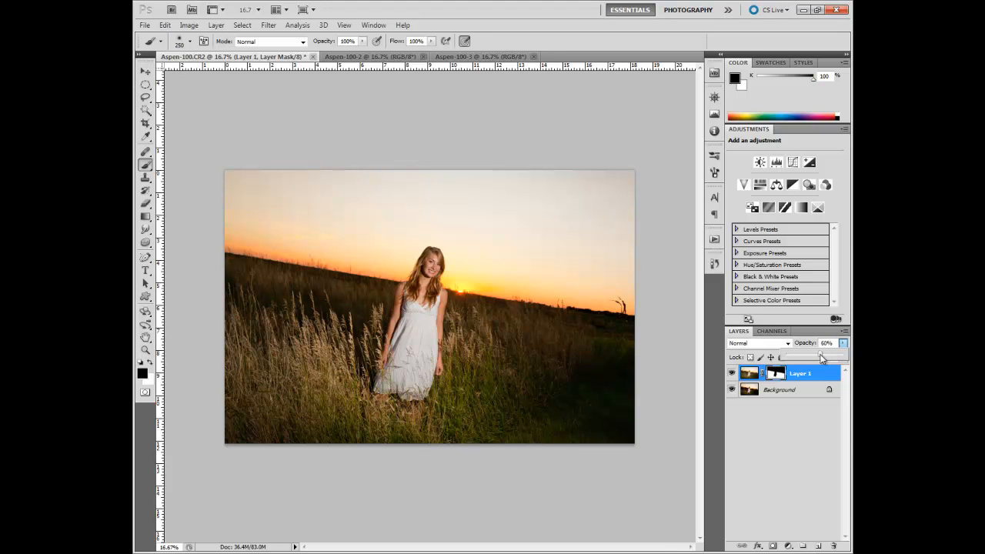
{"action": "left_click_drag", "start_coordinate": [819, 358], "coordinate": [772, 359]}
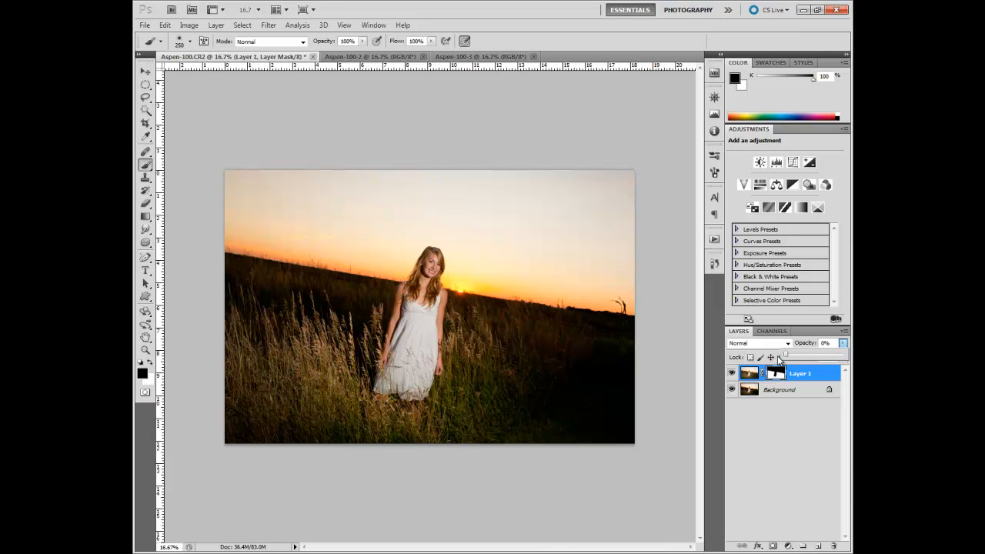
{"action": "left_click_drag", "start_coordinate": [814, 358], "coordinate": [823, 359]}
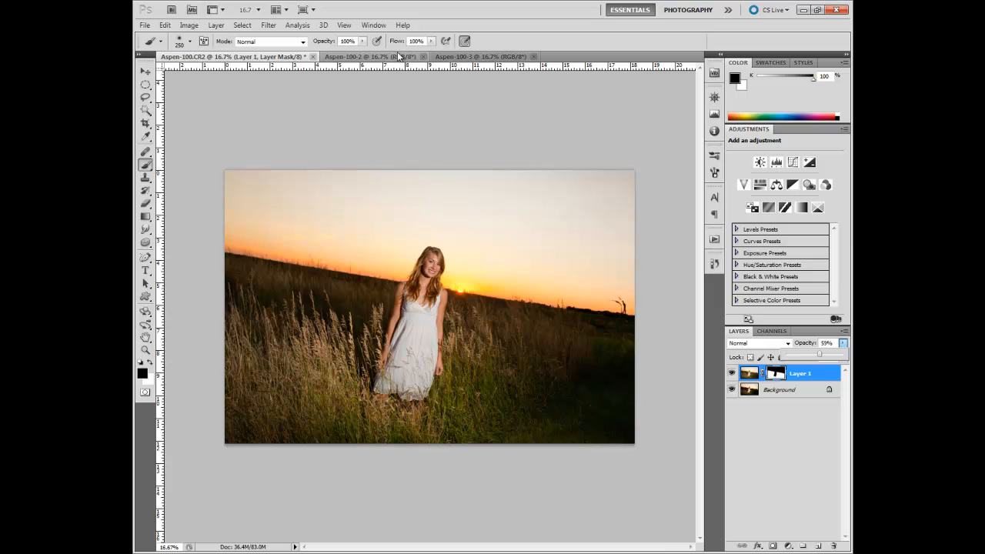
Copy the Aspen-100-3 image into the Aspen-100.CR2 document as a new top layer aligned with the others.
{"action": "left_click", "coordinate": [465, 58]}
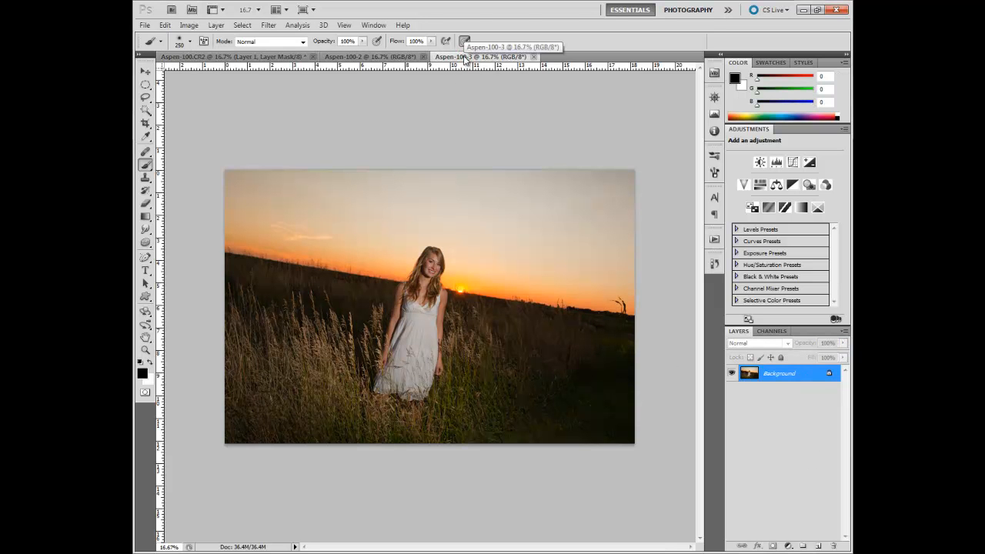
{"action": "left_click", "coordinate": [145, 71]}
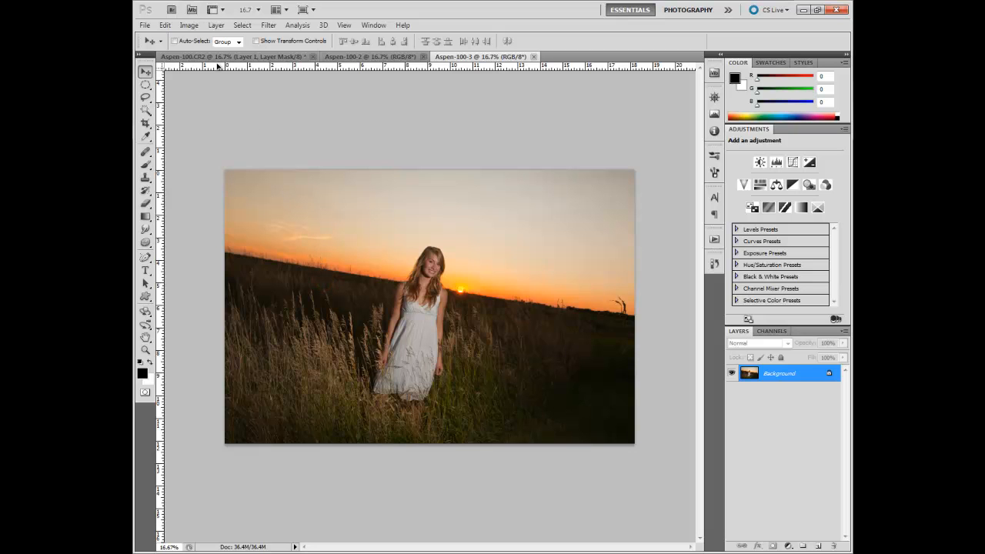
{"action": "left_click_drag", "start_coordinate": [217, 60], "coordinate": [461, 309]}
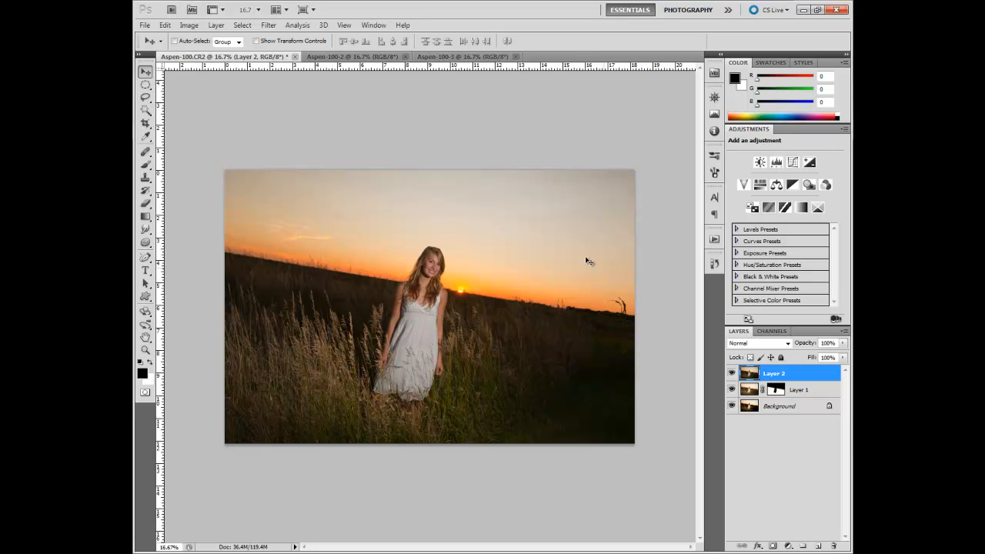
Toggle Layer 2's visibility repeatedly to compare its darker sky with the blend below.
{"action": "left_click", "coordinate": [732, 374]}
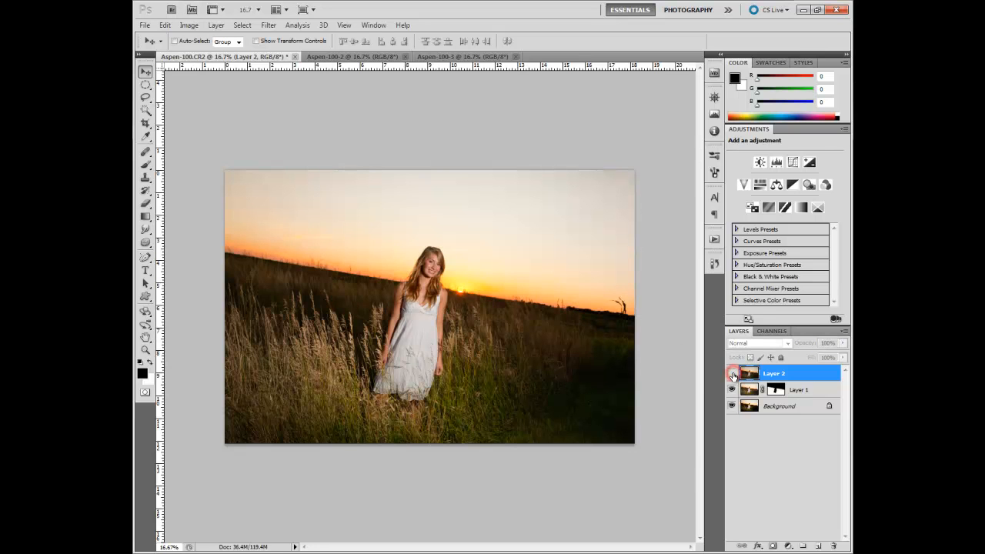
{"action": "left_click", "coordinate": [732, 374]}
{"action": "left_click", "coordinate": [732, 374]}
{"action": "left_click", "coordinate": [732, 374]}
{"action": "left_click", "coordinate": [733, 374]}
{"action": "left_click", "coordinate": [733, 374]}
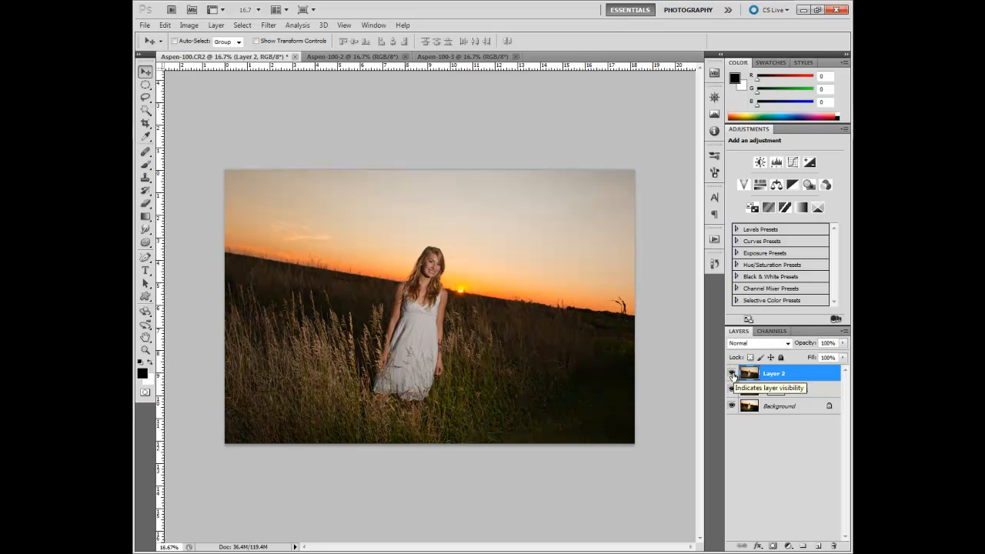
{"action": "left_click", "coordinate": [733, 374]}
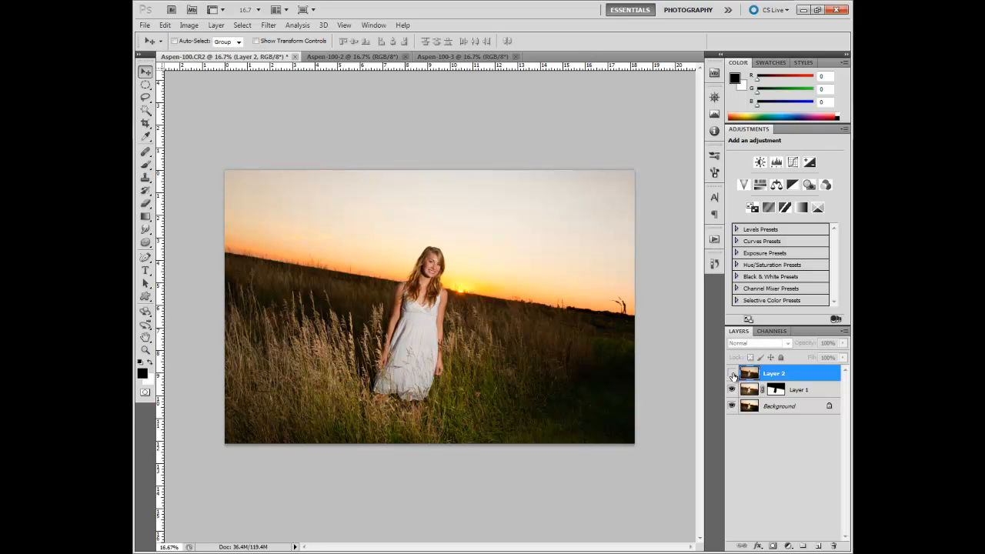
{"action": "left_click", "coordinate": [732, 374]}
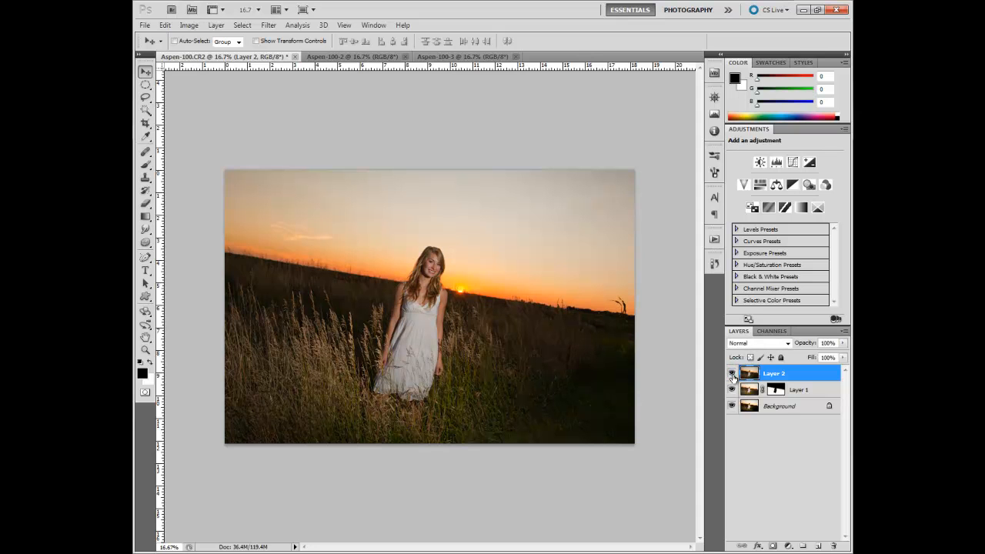
Add a white layer mask to Layer 2, choose the Brush tool and turn on the mask's overlay display.
{"action": "left_click", "coordinate": [772, 546]}
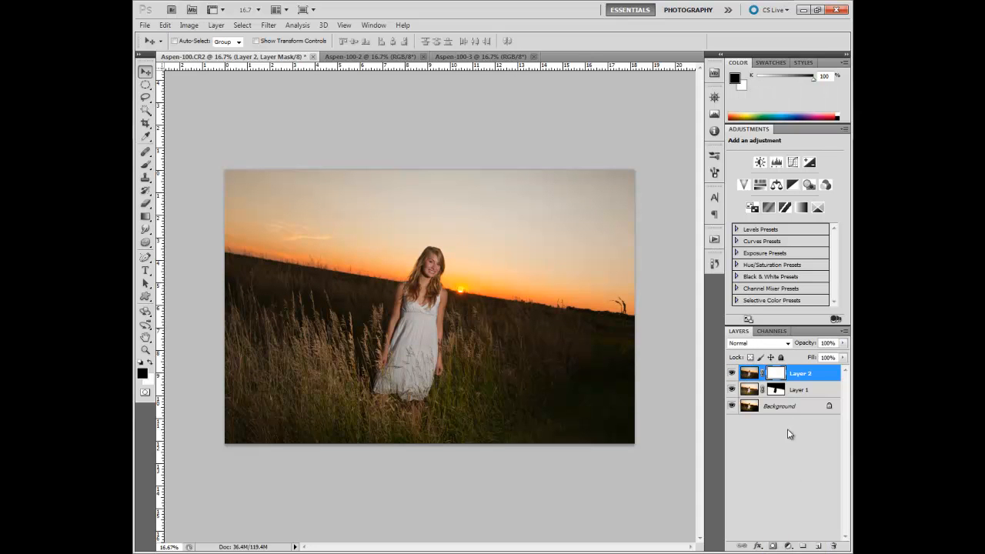
{"action": "left_click", "coordinate": [146, 164]}
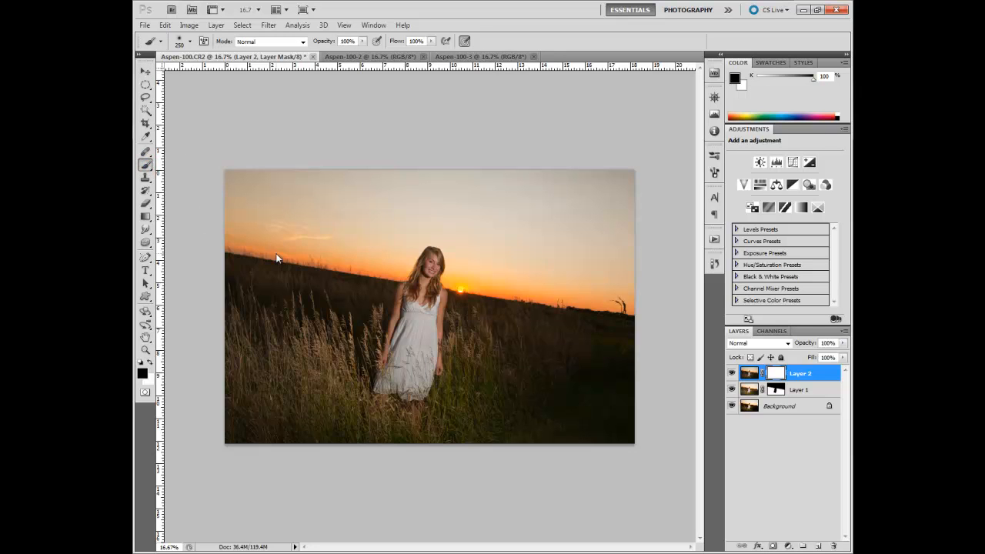
{"action": "left_click", "coordinate": [773, 332]}
{"action": "left_click", "coordinate": [733, 405]}
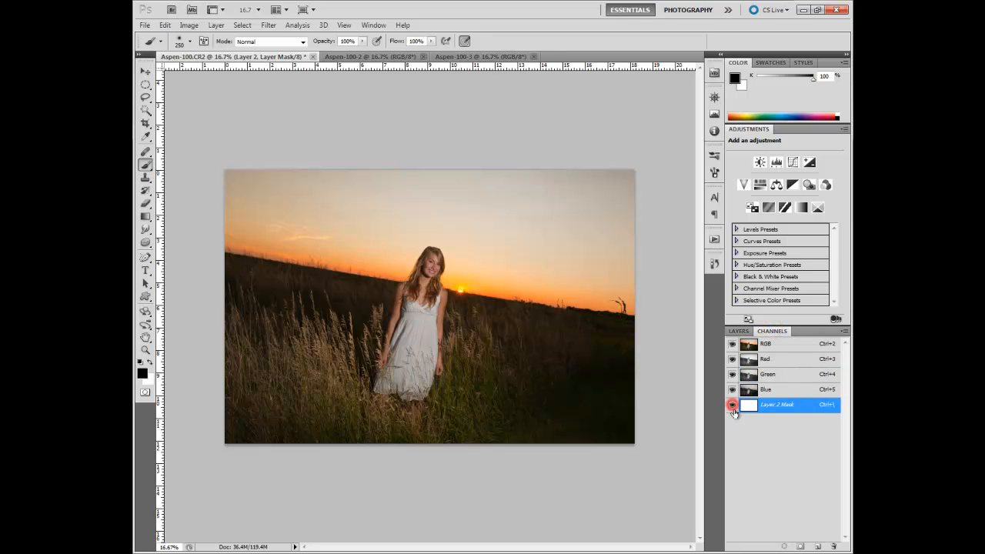
Paint black on Layer 2's mask below the horizon and over the woman's upper body, refining her hair edges with a 70 px brush.
{"action": "mouse_move", "coordinate": [225, 268]}
{"action": "left_mouse_down"}
{"action": "mouse_move", "coordinate": [288, 282]}
{"action": "mouse_move", "coordinate": [218, 263]}
{"action": "mouse_move", "coordinate": [411, 298]}
{"action": "mouse_move", "coordinate": [406, 306]}
{"action": "mouse_move", "coordinate": [240, 297]}
{"action": "mouse_move", "coordinate": [356, 321]}
{"action": "mouse_move", "coordinate": [307, 305]}
{"action": "mouse_move", "coordinate": [450, 334]}
{"action": "mouse_move", "coordinate": [422, 302]}
{"action": "mouse_move", "coordinate": [636, 329]}
{"action": "mouse_move", "coordinate": [420, 297]}
{"action": "mouse_move", "coordinate": [422, 347]}
{"action": "mouse_move", "coordinate": [438, 330]}
{"action": "mouse_move", "coordinate": [437, 341]}
{"action": "mouse_move", "coordinate": [416, 310]}
{"action": "mouse_move", "coordinate": [424, 277]}
{"action": "left_mouse_up"}
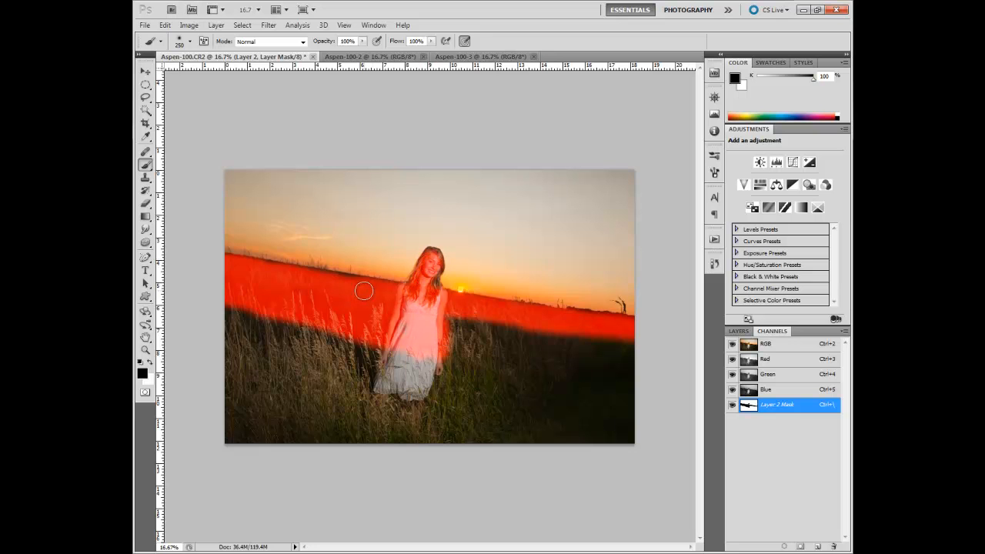
{"action": "left_click", "coordinate": [429, 278], "text": "ctrl"}
{"action": "left_click", "coordinate": [429, 278], "text": "ctrl"}
{"action": "left_click", "coordinate": [432, 279], "text": "ctrl"}
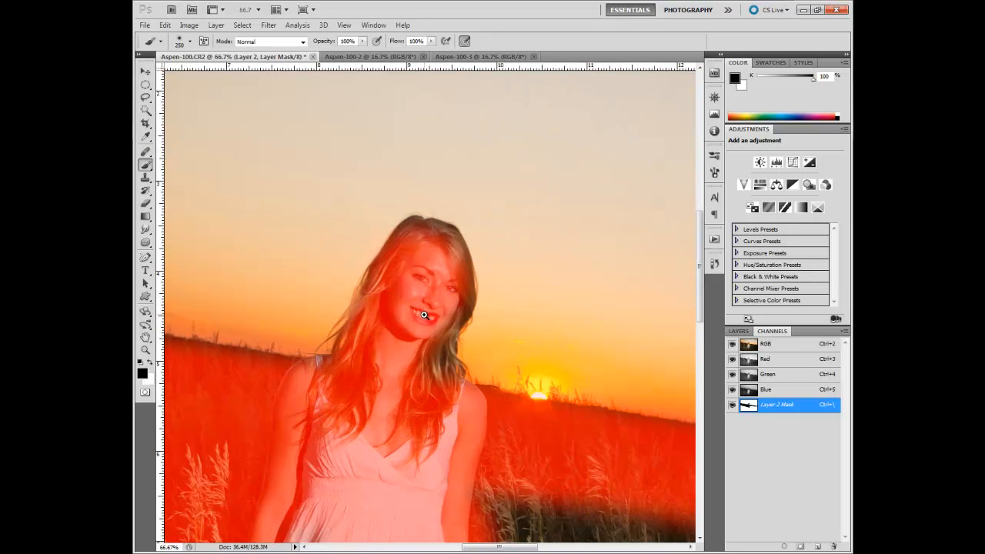
{"action": "left_click", "coordinate": [428, 315], "text": "ctrl"}
{"action": "key", "text": "bracketleft"}
{"action": "key", "text": "bracketleft"}
{"action": "key", "text": "bracketleft"}
{"action": "key", "text": "bracketleft"}
{"action": "key", "text": "bracketleft"}
{"action": "key", "text": "bracketleft"}
{"action": "key", "text": "bracketleft"}
{"action": "key", "text": "bracketleft"}
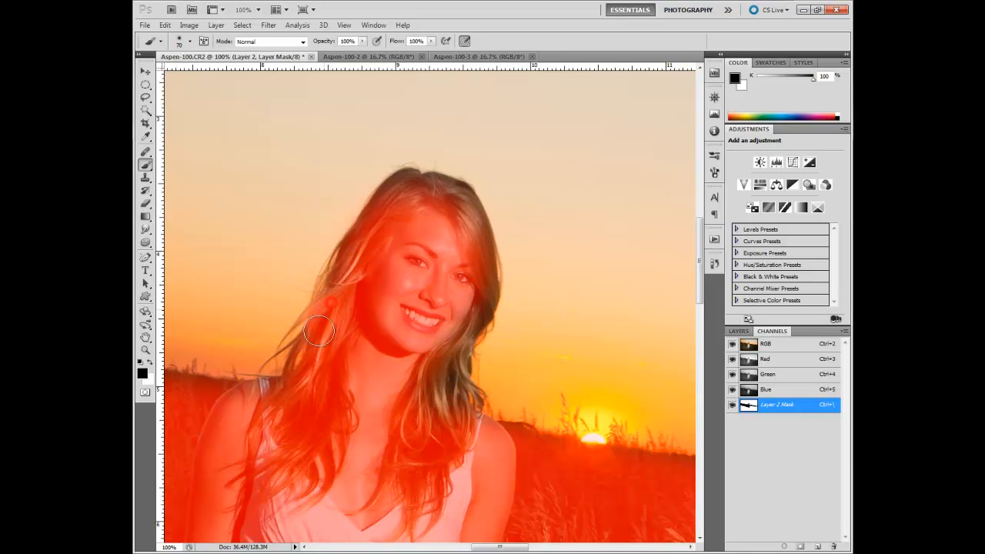
{"action": "mouse_move", "coordinate": [327, 300]}
{"action": "left_mouse_down"}
{"action": "mouse_move", "coordinate": [331, 267]}
{"action": "mouse_move", "coordinate": [348, 275]}
{"action": "mouse_move", "coordinate": [357, 242]}
{"action": "mouse_move", "coordinate": [403, 186]}
{"action": "mouse_move", "coordinate": [436, 189]}
{"action": "mouse_move", "coordinate": [466, 223]}
{"action": "mouse_move", "coordinate": [460, 206]}
{"action": "mouse_move", "coordinate": [480, 270]}
{"action": "mouse_move", "coordinate": [478, 255]}
{"action": "mouse_move", "coordinate": [467, 317]}
{"action": "mouse_move", "coordinate": [481, 290]}
{"action": "mouse_move", "coordinate": [439, 373]}
{"action": "mouse_move", "coordinate": [444, 390]}
{"action": "mouse_move", "coordinate": [454, 356]}
{"action": "mouse_move", "coordinate": [451, 378]}
{"action": "mouse_move", "coordinate": [472, 431]}
{"action": "mouse_move", "coordinate": [457, 395]}
{"action": "mouse_move", "coordinate": [439, 444]}
{"action": "mouse_move", "coordinate": [392, 385]}
{"action": "mouse_move", "coordinate": [341, 368]}
{"action": "mouse_move", "coordinate": [286, 438]}
{"action": "mouse_move", "coordinate": [274, 397]}
{"action": "mouse_move", "coordinate": [288, 394]}
{"action": "mouse_move", "coordinate": [238, 411]}
{"action": "mouse_move", "coordinate": [252, 395]}
{"action": "mouse_move", "coordinate": [248, 450]}
{"action": "left_mouse_up"}
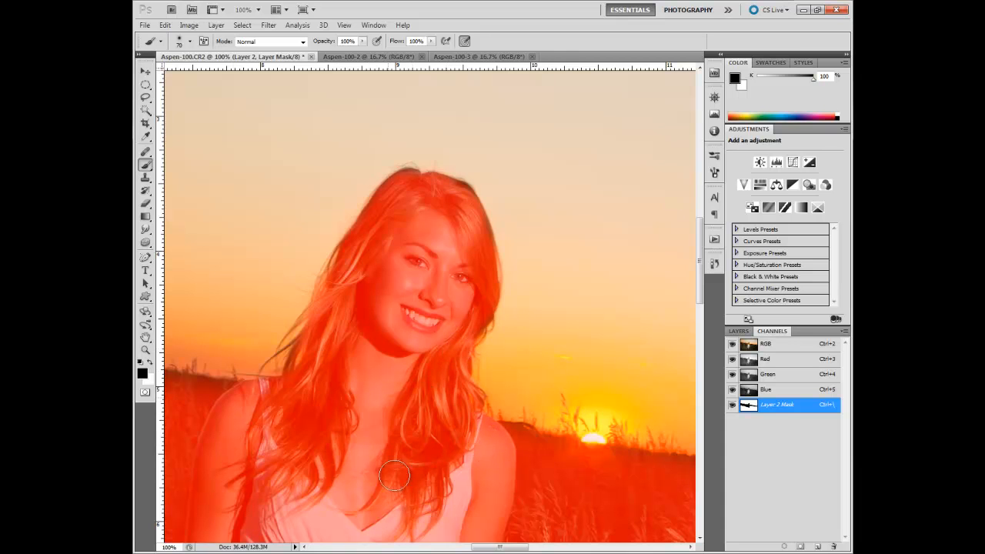
Paint the remaining field and dress black on Layer 2's mask with an 800 px brush, and hide the mask overlay.
{"action": "key", "text": "space"}
{"action": "left_click", "coordinate": [372, 405], "text": "alt"}
{"action": "left_click", "coordinate": [385, 400], "text": "alt"}
{"action": "left_click", "coordinate": [393, 404], "text": "alt"}
{"action": "left_click", "coordinate": [395, 406], "text": "alt"}
{"action": "left_click", "coordinate": [396, 409], "text": "alt"}
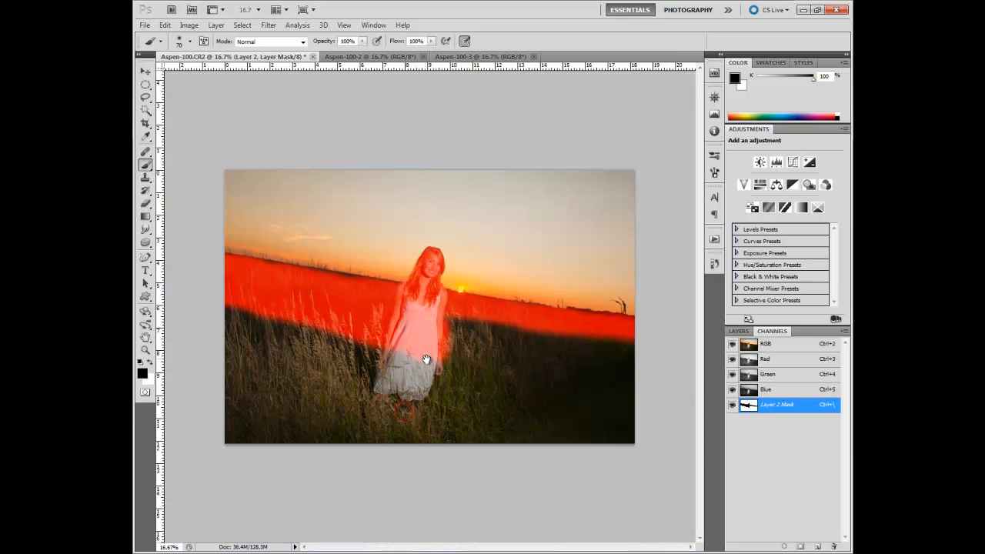
{"action": "key", "text": "bracketright"}
{"action": "key", "text": "bracketright"}
{"action": "key", "text": "bracketright"}
{"action": "key", "text": "bracketright"}
{"action": "key", "text": "bracketright"}
{"action": "key", "text": "bracketright"}
{"action": "key", "text": "bracketright"}
{"action": "key", "text": "bracketright"}
{"action": "key", "text": "bracketright"}
{"action": "mouse_move", "coordinate": [439, 355]}
{"action": "left_mouse_down"}
{"action": "mouse_move", "coordinate": [596, 369]}
{"action": "mouse_move", "coordinate": [638, 350]}
{"action": "mouse_move", "coordinate": [601, 420]}
{"action": "mouse_move", "coordinate": [469, 416]}
{"action": "mouse_move", "coordinate": [333, 429]}
{"action": "mouse_move", "coordinate": [352, 450]}
{"action": "mouse_move", "coordinate": [330, 402]}
{"action": "mouse_move", "coordinate": [273, 342]}
{"action": "mouse_move", "coordinate": [401, 358]}
{"action": "left_mouse_up"}
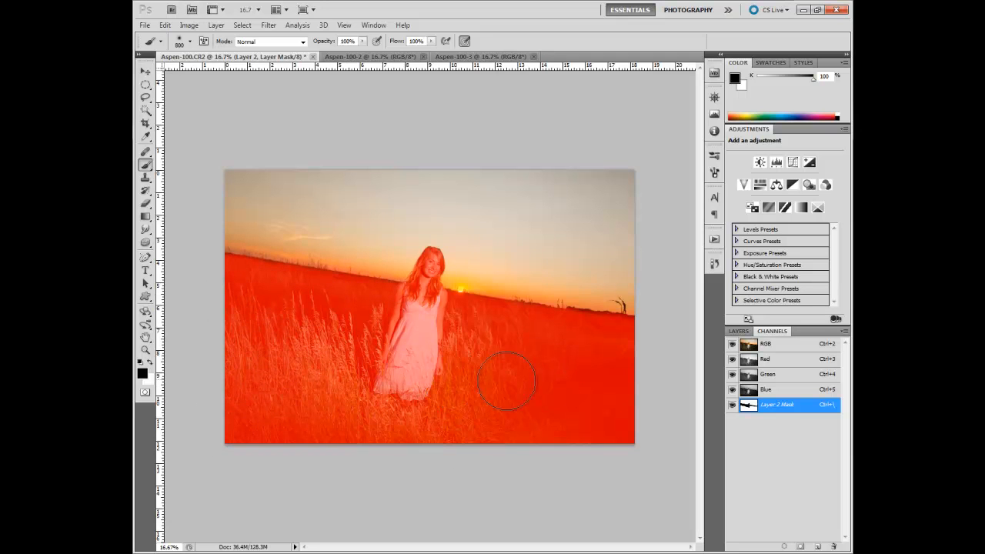
{"action": "mouse_move", "coordinate": [529, 416]}
{"action": "left_mouse_down"}
{"action": "mouse_move", "coordinate": [564, 430]}
{"action": "mouse_move", "coordinate": [663, 436]}
{"action": "mouse_move", "coordinate": [596, 422]}
{"action": "left_mouse_up"}
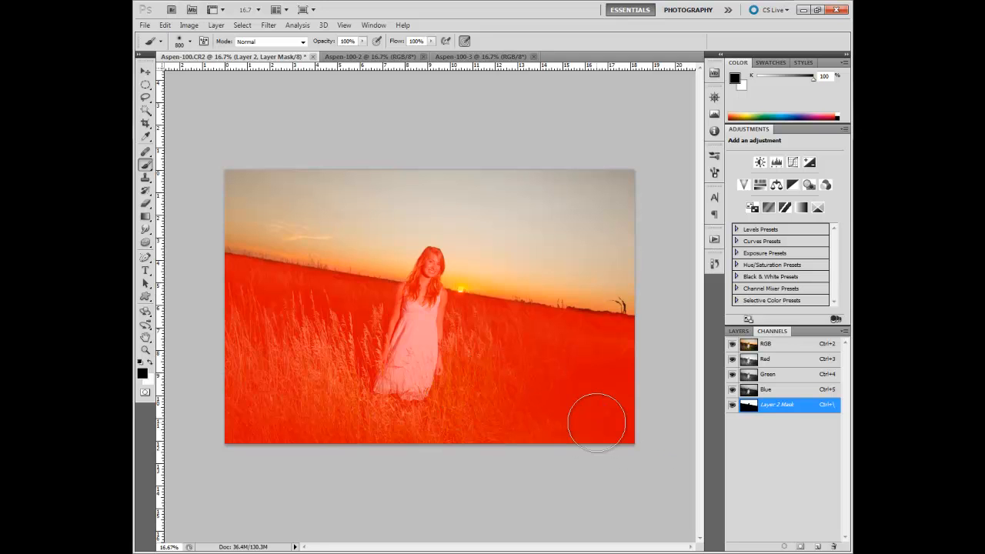
{"action": "left_click", "coordinate": [731, 406]}
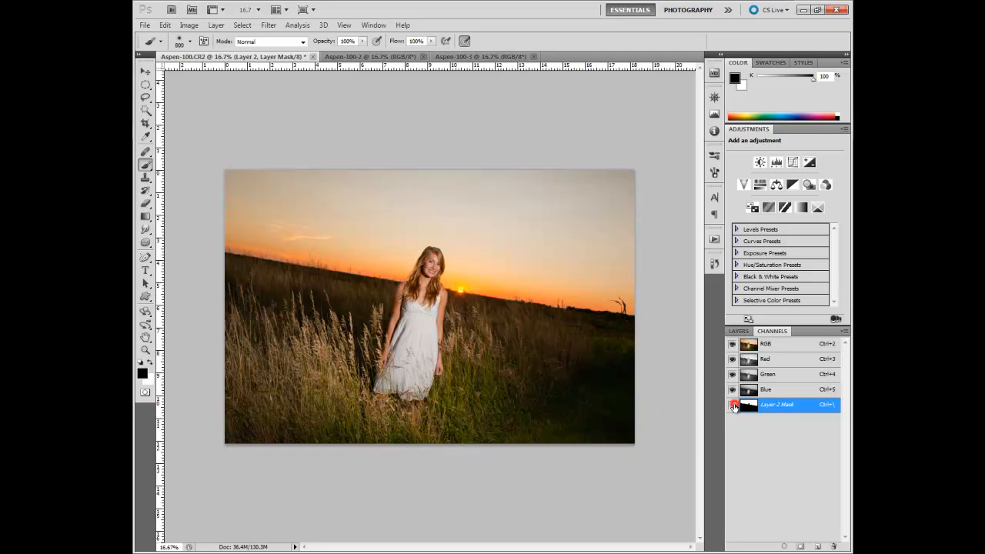
{"action": "left_click", "coordinate": [743, 333]}
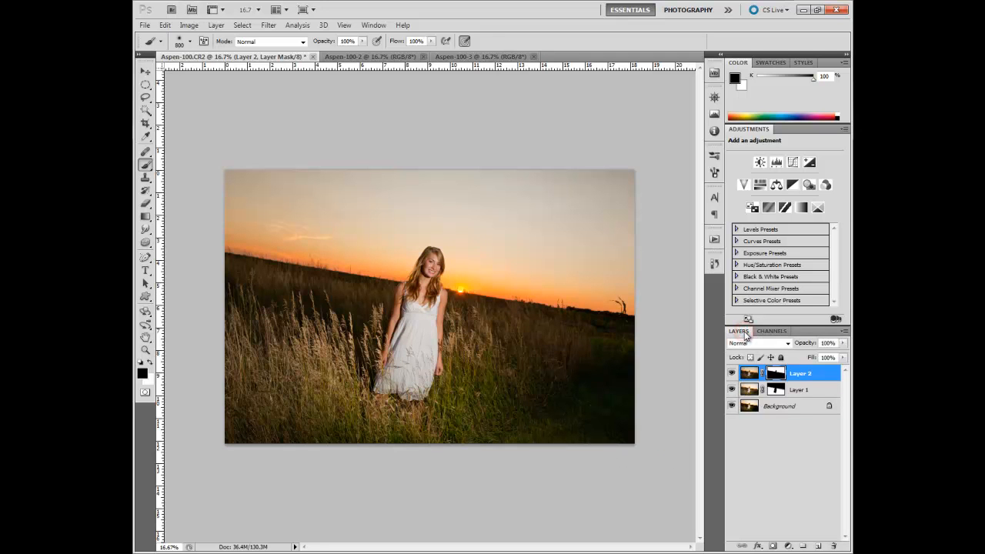
Toggle Layer 2's visibility repeatedly to compare the sky with and without the masked layer.
{"action": "left_click", "coordinate": [732, 374]}
{"action": "left_click", "coordinate": [732, 374]}
{"action": "left_click", "coordinate": [732, 374]}
{"action": "left_click", "coordinate": [733, 374]}
{"action": "left_click", "coordinate": [732, 374]}
{"action": "left_click", "coordinate": [733, 374]}
{"action": "left_click", "coordinate": [733, 374]}
Add a Vibrance adjustment layer clipped to Layer 2 and set its vibrance to +52.
{"action": "left_click", "coordinate": [788, 546]}
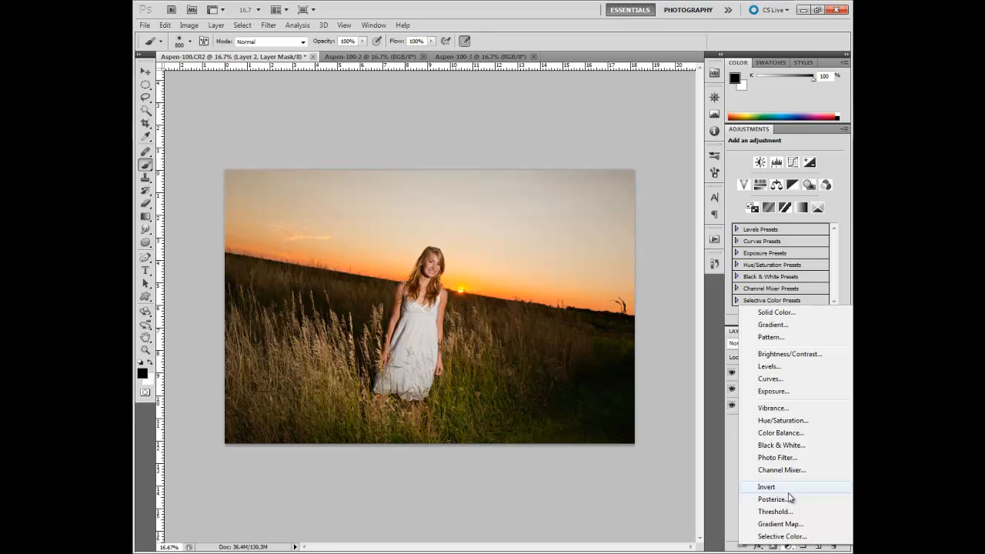
{"action": "left_click", "coordinate": [772, 409]}
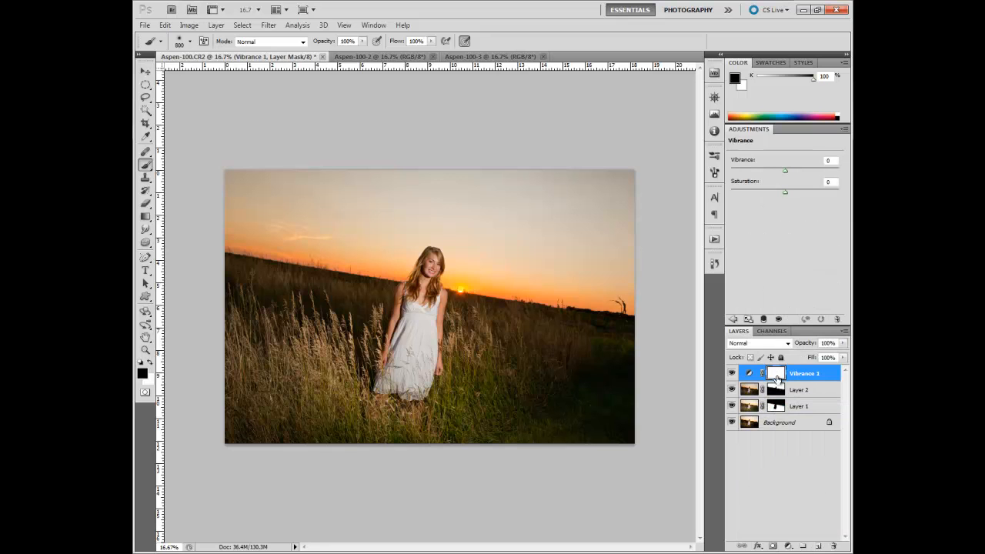
{"action": "right_click", "coordinate": [830, 376]}
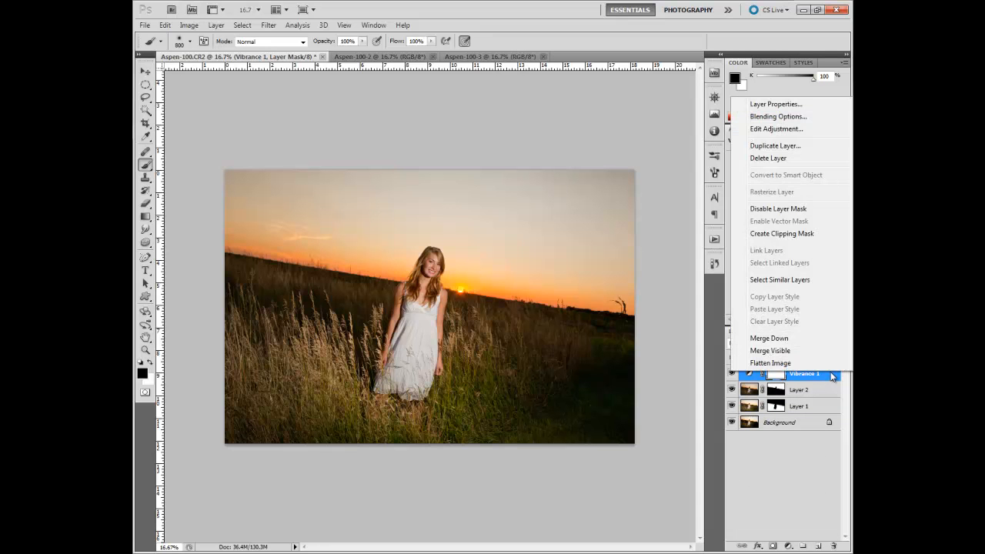
{"action": "left_click", "coordinate": [796, 235]}
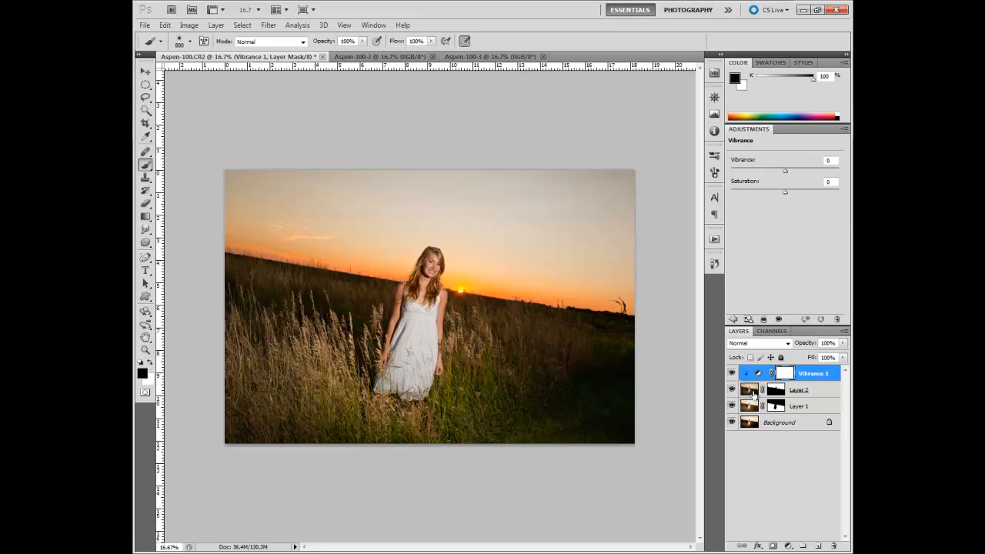
{"action": "left_click_drag", "start_coordinate": [785, 170], "coordinate": [842, 180]}
{"action": "left_click_drag", "start_coordinate": [813, 180], "coordinate": [814, 180]}
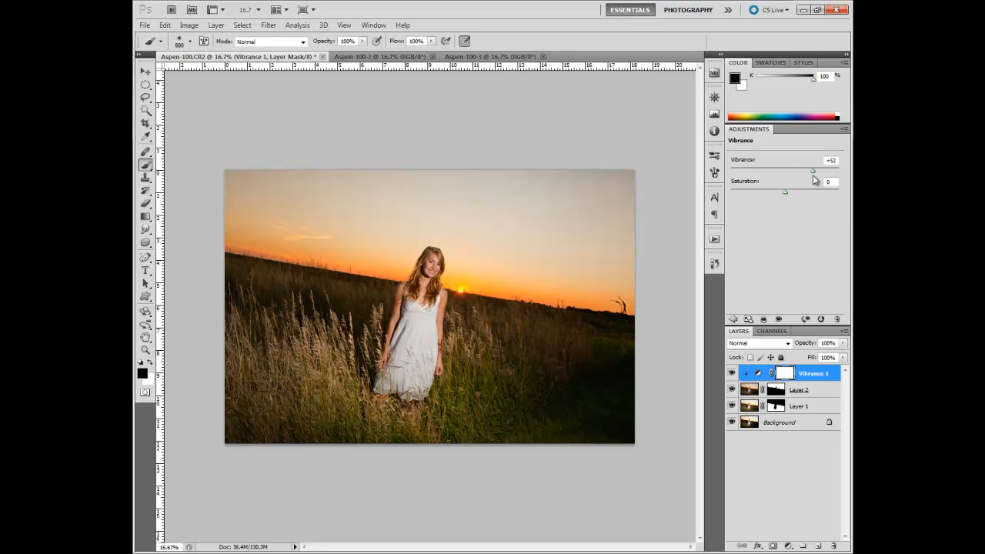